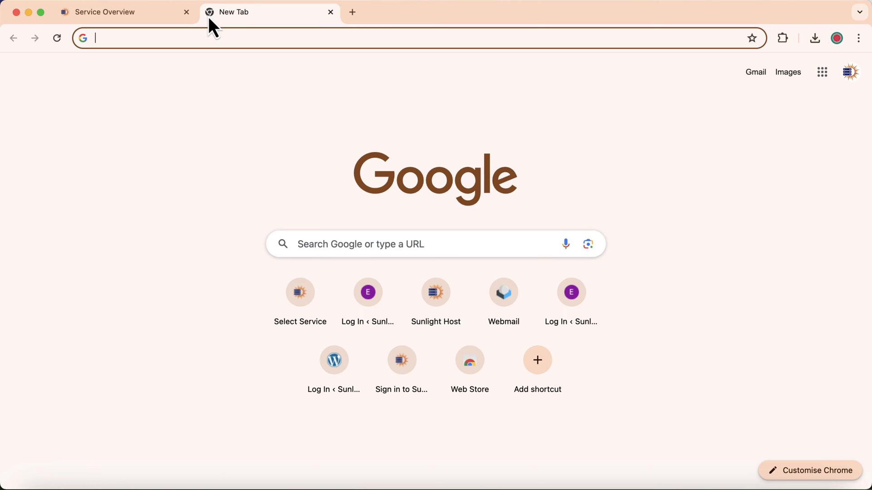
- Load sunlighthost.com in the new tab from the 'su' address-bar suggestion
{"action": "type", "text": "sunlighthost.com"}
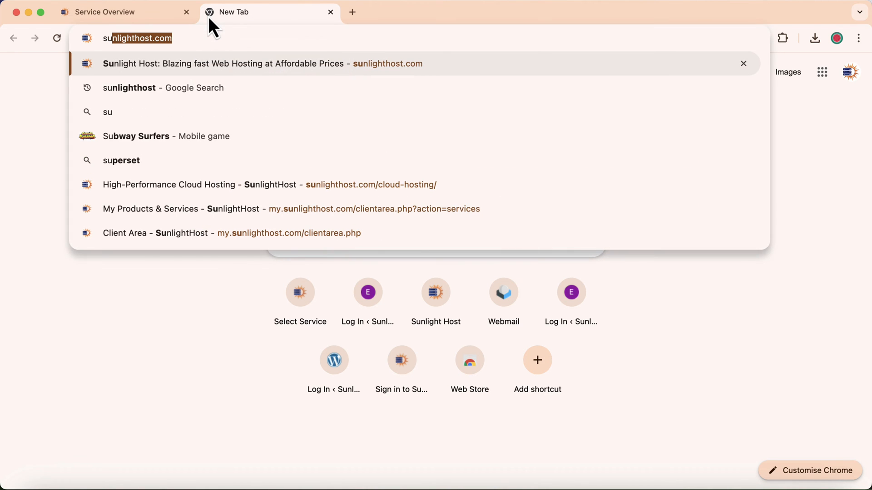
{"action": "key", "text": "Return"}
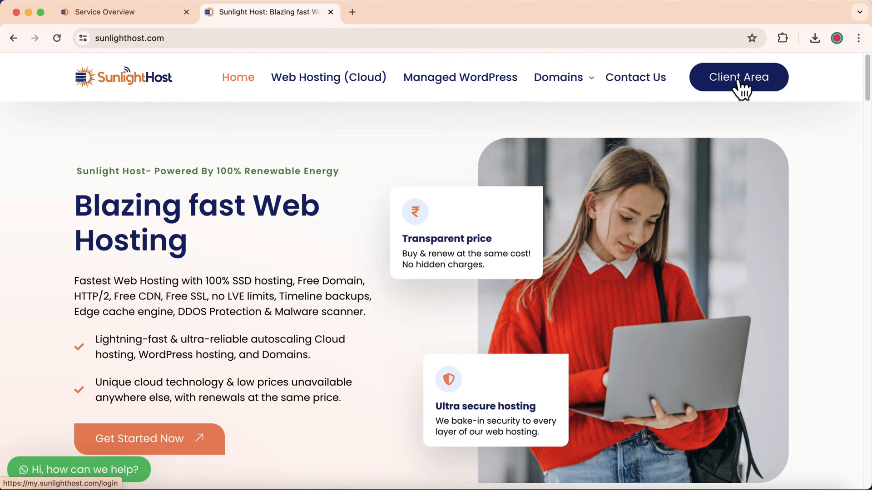
- Reach the exploresunlighthost.com Service Overview via Client Area, Services and the control panel login
{"action": "left_click", "coordinate": [693, 81]}
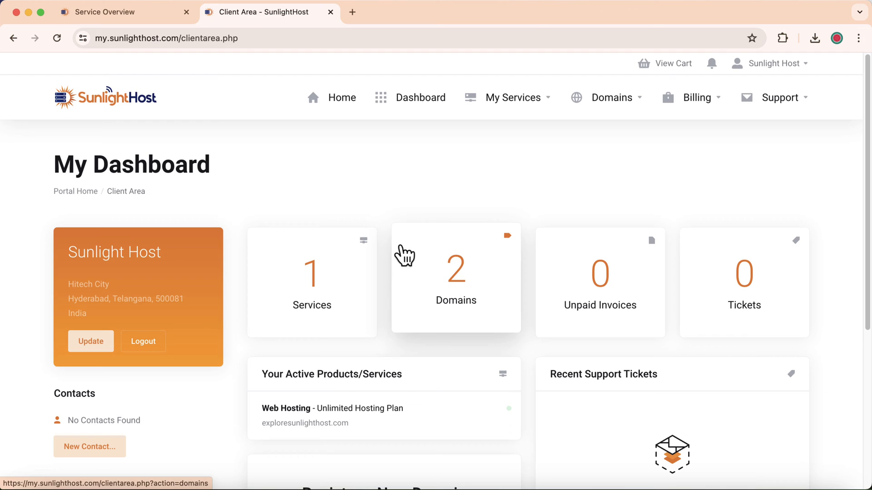
{"action": "left_click", "coordinate": [312, 296]}
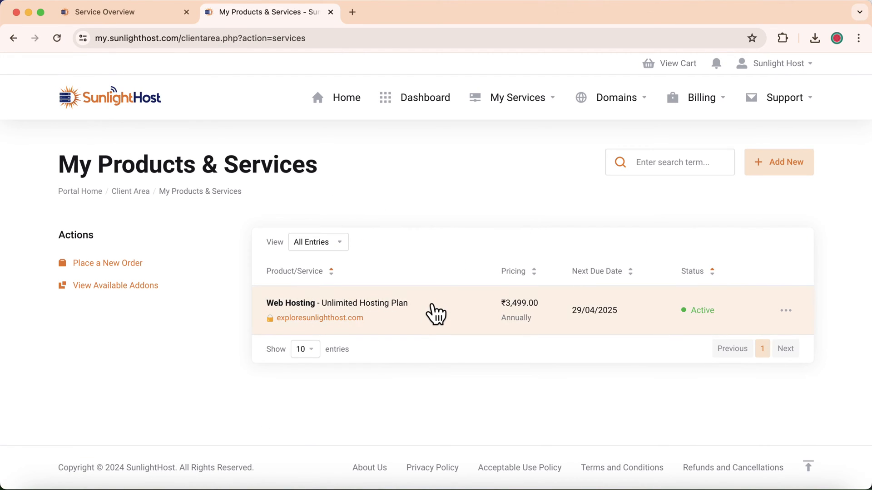
{"action": "scroll", "coordinate": [461, 291], "scroll_direction": "down", "scroll_amount": 3}
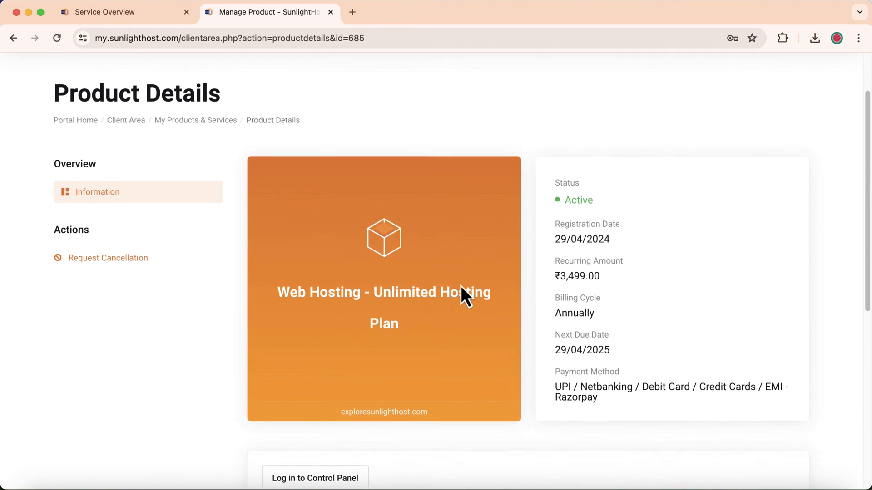
{"action": "left_click", "coordinate": [325, 411]}
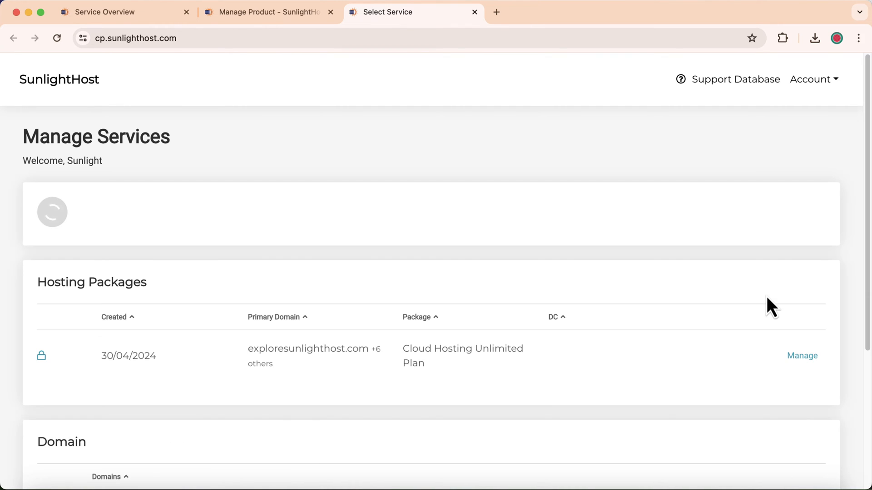
{"action": "left_click", "coordinate": [802, 279]}
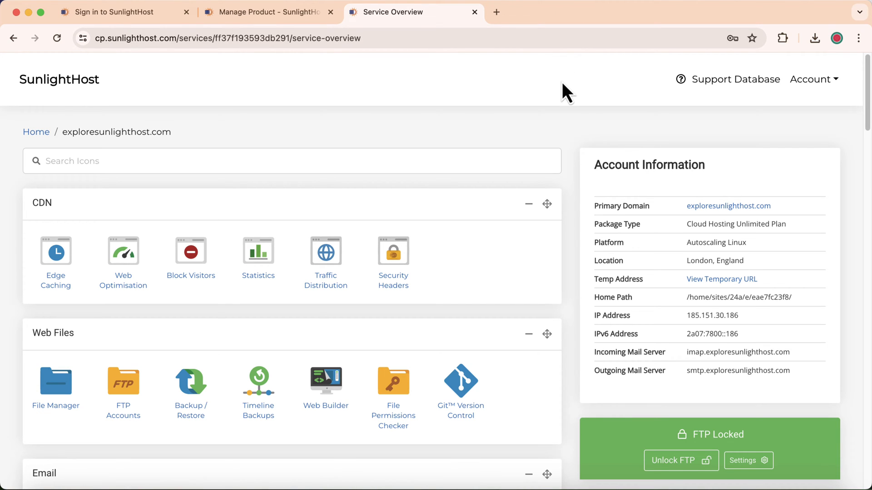
- Sign in to cp.sunlighthost.com in a new tab and manage exploresunlighthost.com down to Web Tools
{"action": "left_click", "coordinate": [496, 12]}
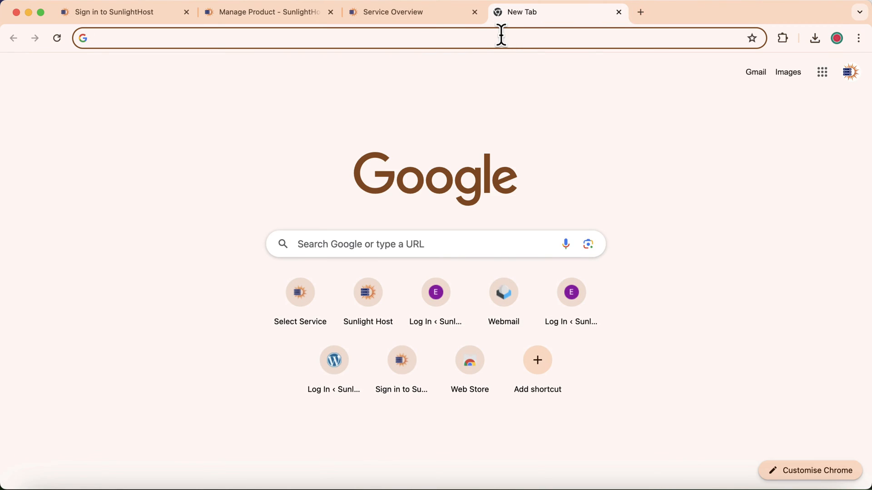
{"action": "type", "text": "cp"}
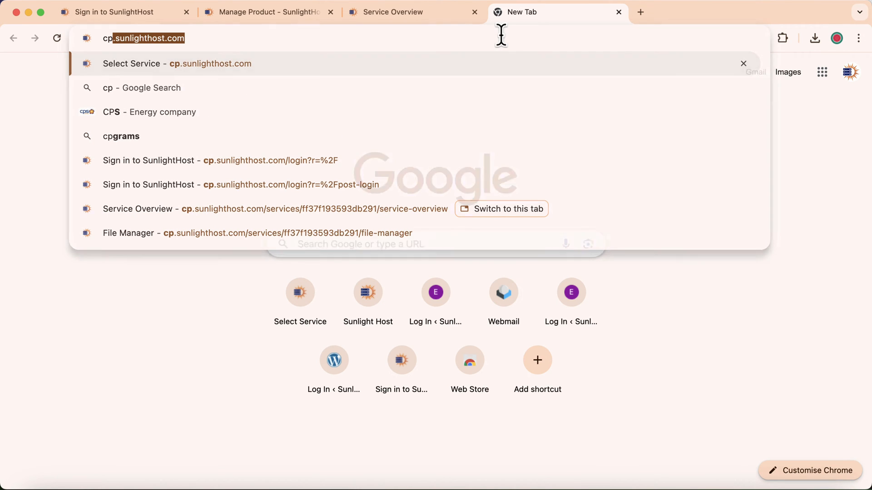
{"action": "key", "text": "Return"}
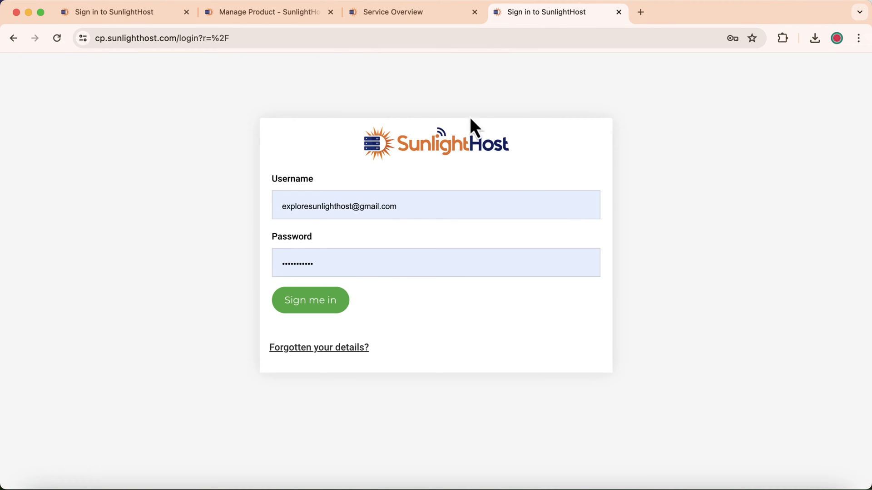
{"action": "left_click", "coordinate": [309, 312]}
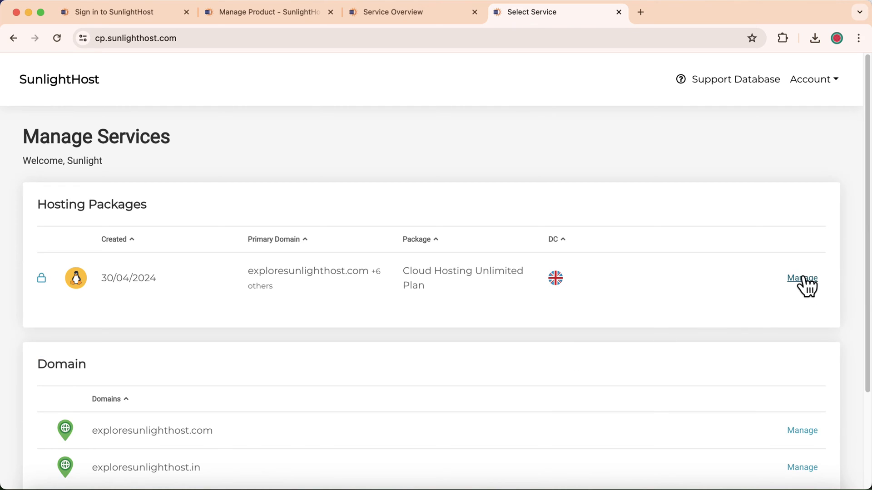
{"action": "left_click", "coordinate": [803, 278]}
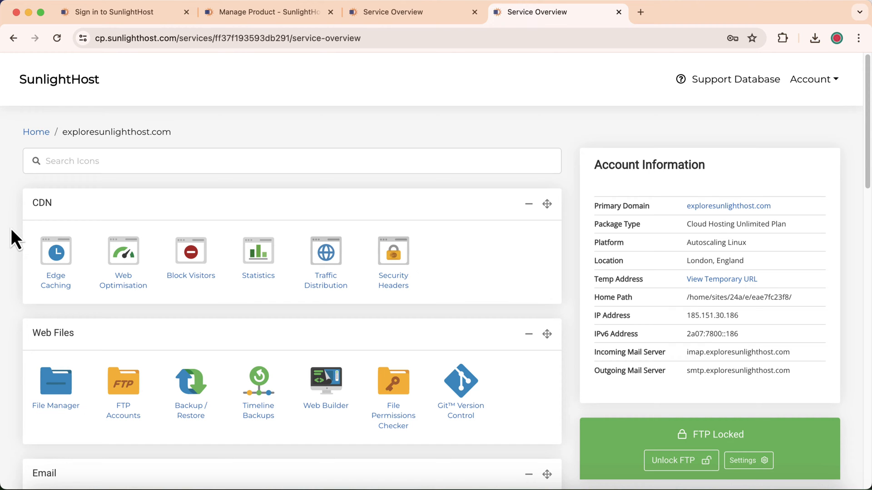
{"action": "scroll", "coordinate": [10, 227], "scroll_direction": "down", "scroll_amount": 9}
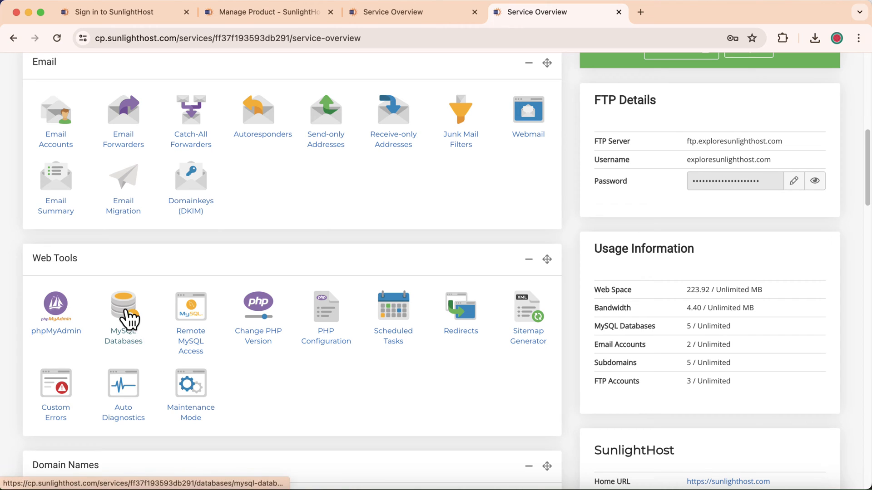
- Create a MySQL database named 'sample' on the MySQL Databases page
{"action": "left_click", "coordinate": [126, 313]}
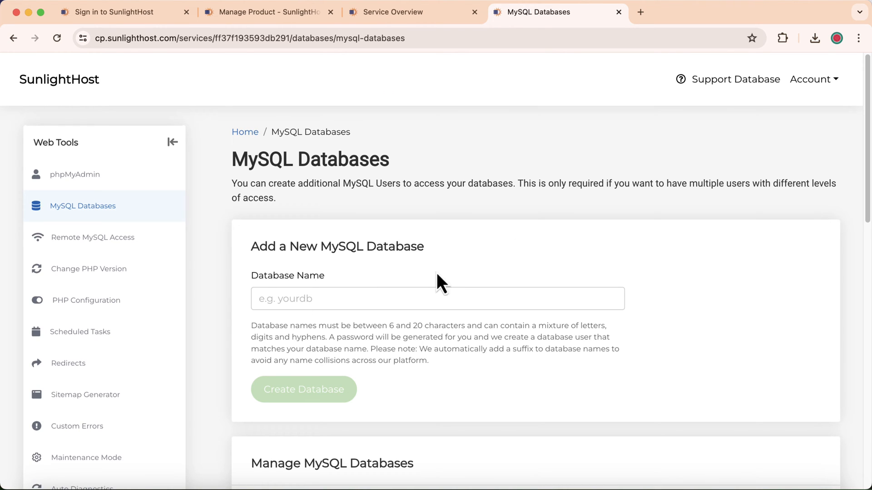
{"action": "left_click", "coordinate": [390, 298]}
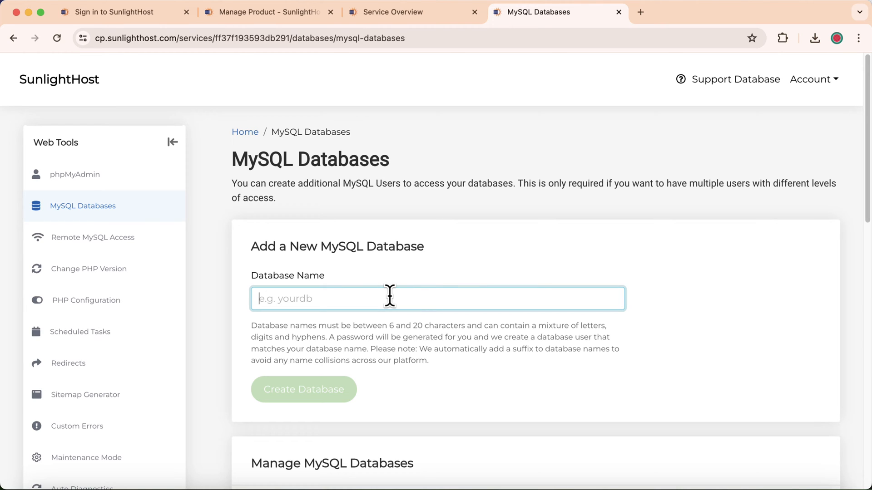
{"action": "type", "text": "sample"}
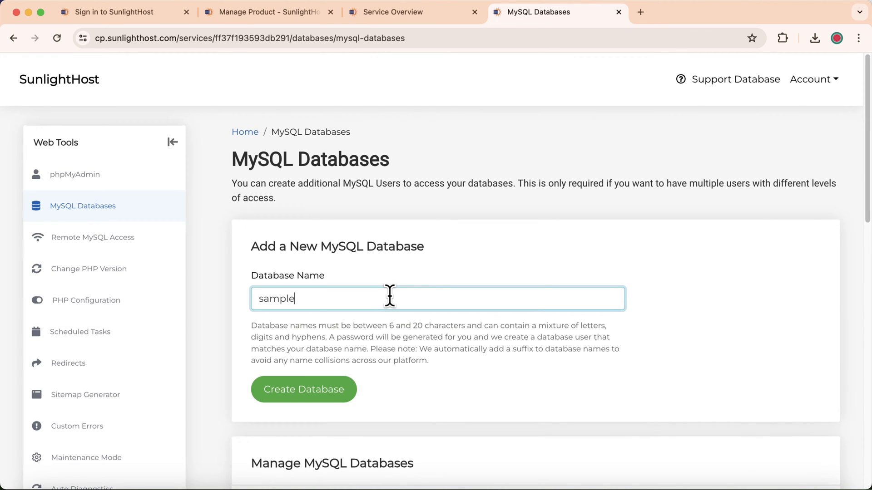
{"action": "left_click", "coordinate": [294, 399]}
- Highlight the new database's hostname and sample-313937ed1f name, and enter its generated password
{"action": "scroll", "coordinate": [442, 344], "scroll_direction": "down", "scroll_amount": 5}
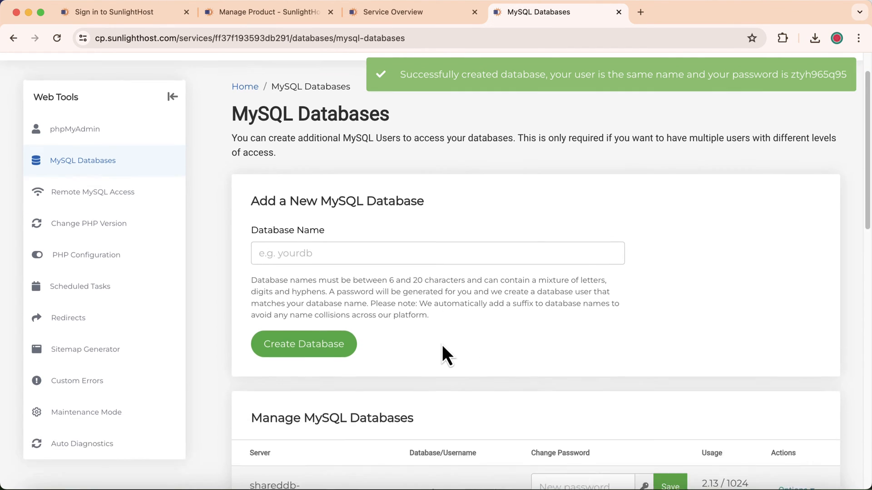
{"action": "scroll", "coordinate": [442, 344], "scroll_direction": "down", "scroll_amount": 7}
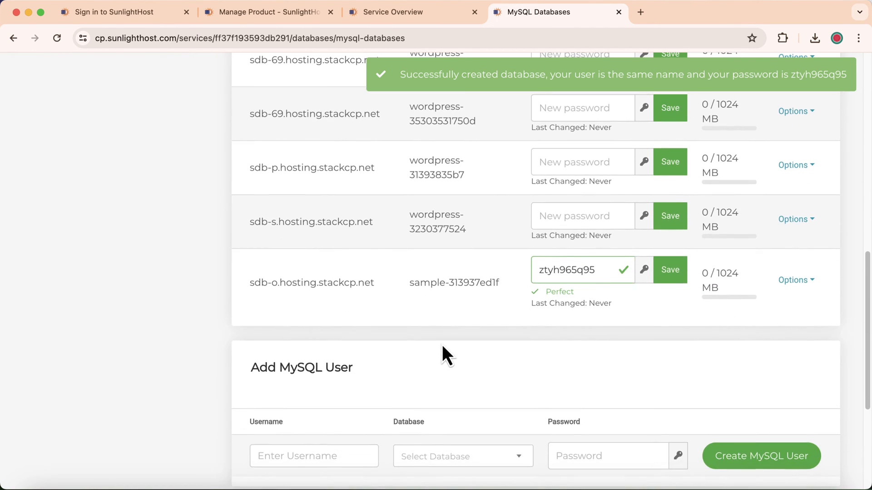
{"action": "left_click_drag", "start_coordinate": [251, 307], "coordinate": [338, 318]}
{"action": "scroll", "coordinate": [372, 312], "scroll_direction": "up", "scroll_amount": 7}
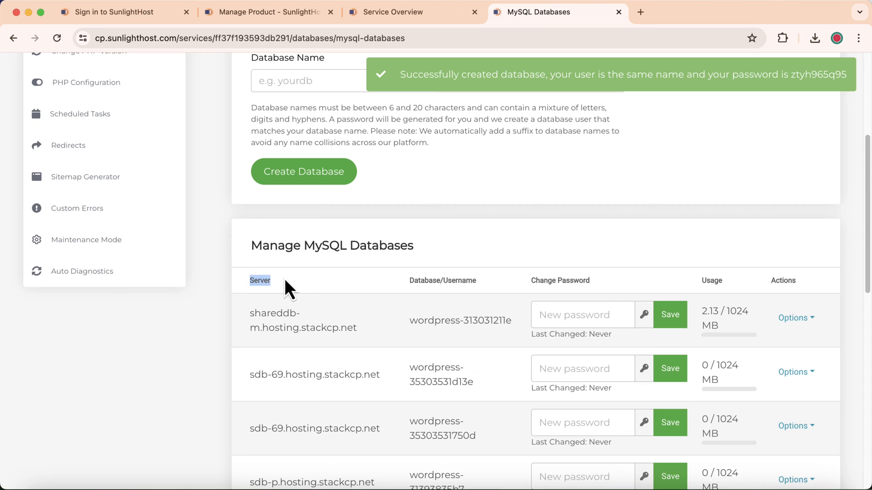
{"action": "left_click_drag", "start_coordinate": [409, 281], "coordinate": [441, 281]}
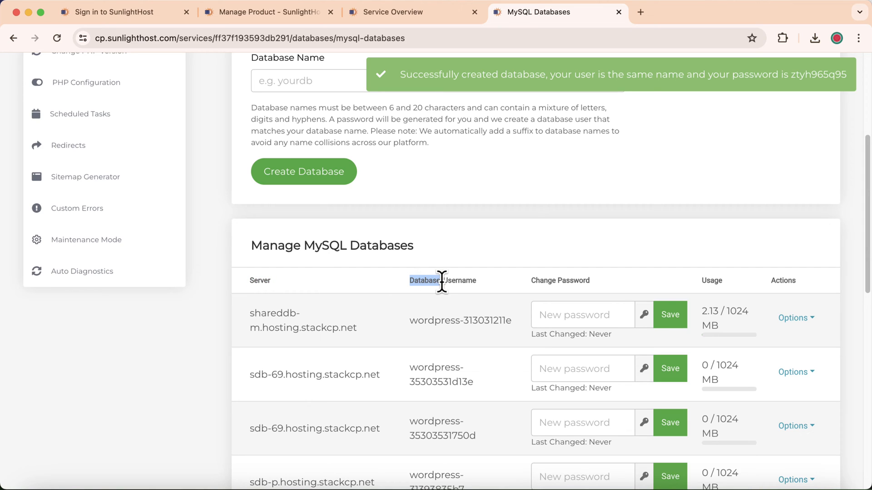
{"action": "scroll", "coordinate": [441, 281], "scroll_direction": "down", "scroll_amount": 8}
{"action": "left_click_drag", "start_coordinate": [407, 260], "coordinate": [501, 262]}
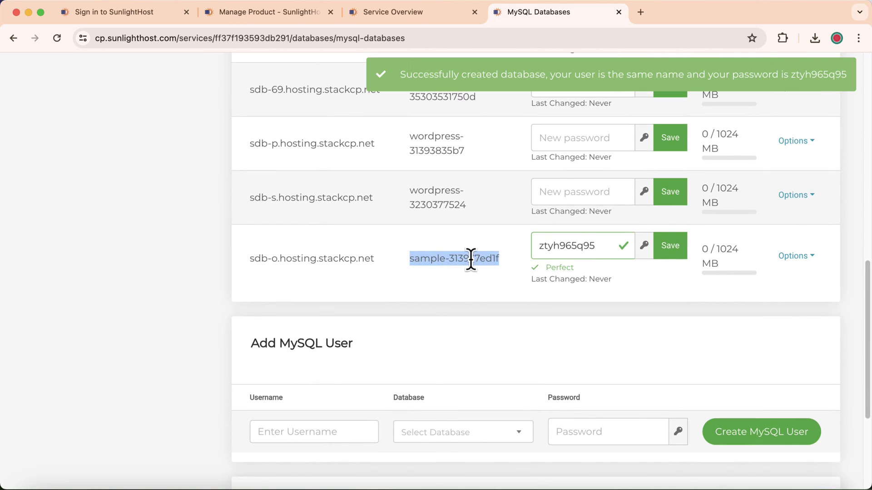
{"action": "scroll", "coordinate": [471, 259], "scroll_direction": "up", "scroll_amount": 1}
{"action": "left_click_drag", "start_coordinate": [537, 270], "coordinate": [604, 271]}
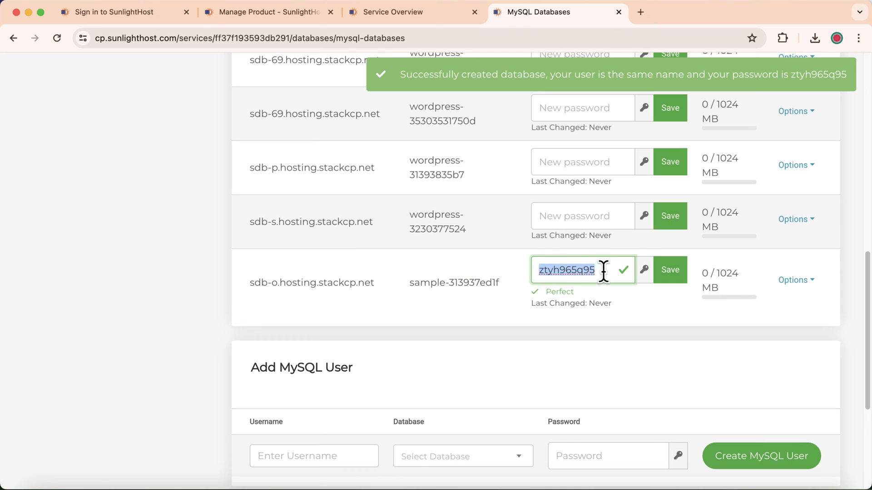
{"action": "left_click", "coordinate": [616, 305]}
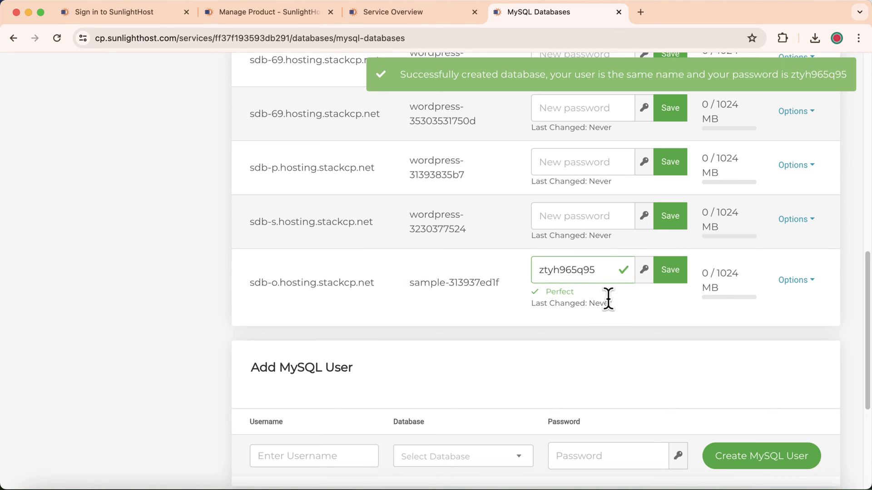
- Generate a random password for sample-313937ed1f and save it
{"action": "left_click", "coordinate": [644, 272]}
{"action": "left_click", "coordinate": [645, 271]}
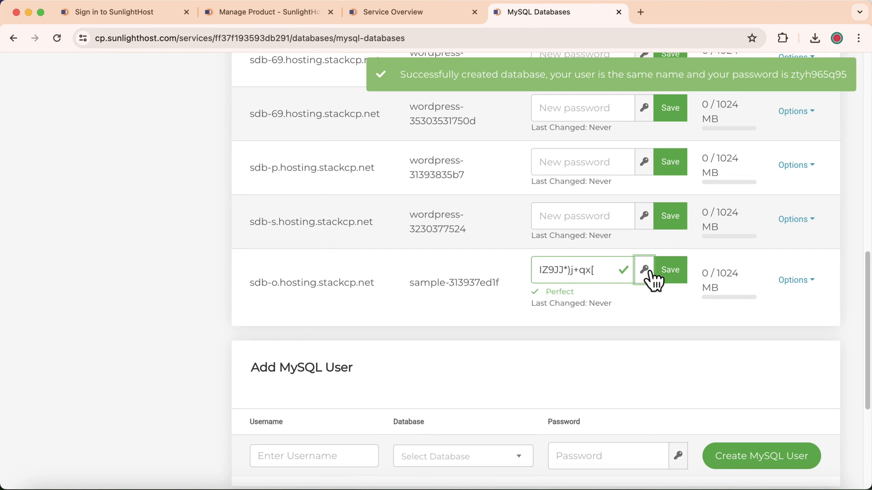
{"action": "left_click", "coordinate": [645, 271]}
{"action": "left_click", "coordinate": [674, 278]}
- Replace it with a typed custom password and save the change
{"action": "left_click", "coordinate": [569, 278]}
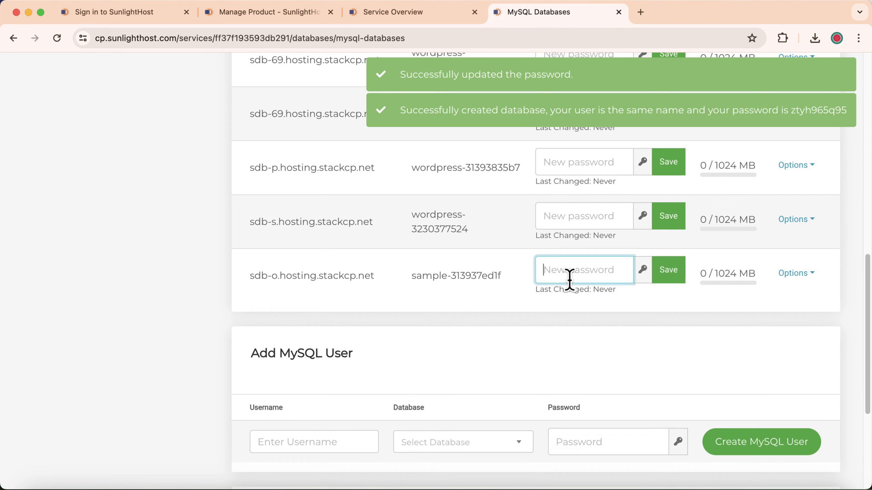
{"action": "type", "text": "tes"}
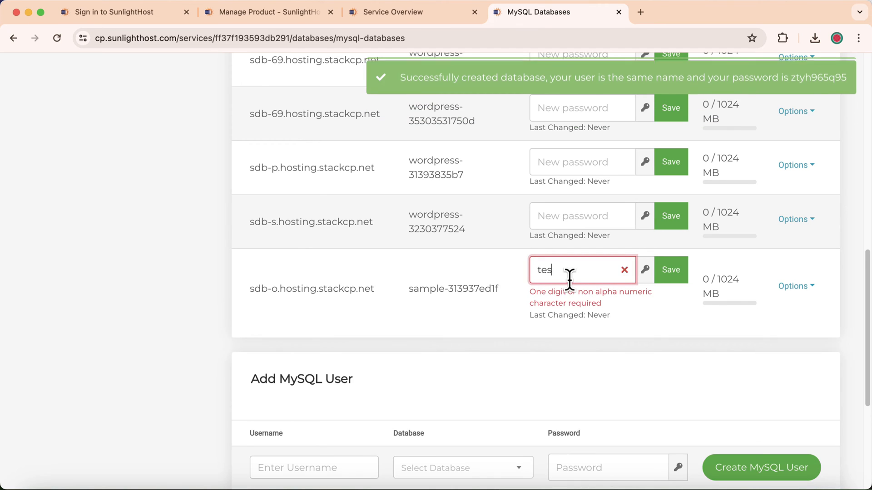
{"action": "type", "text": "t@123"}
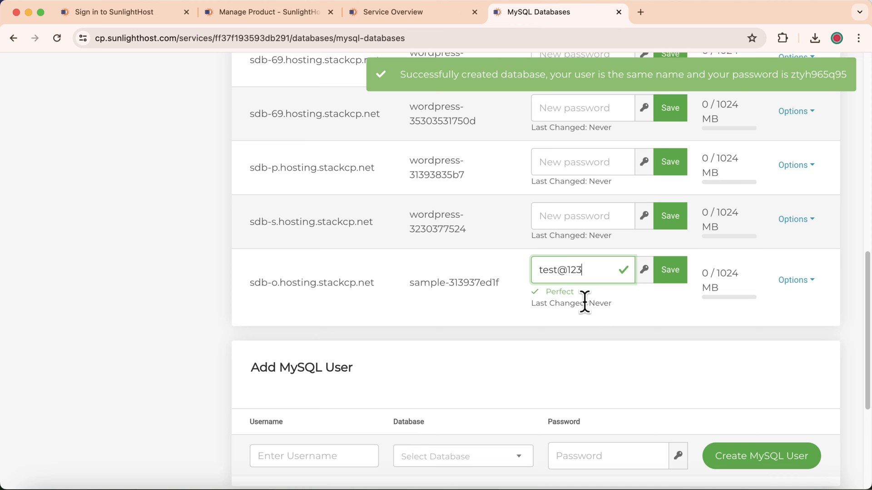
{"action": "left_click_drag", "start_coordinate": [595, 273], "coordinate": [520, 271]}
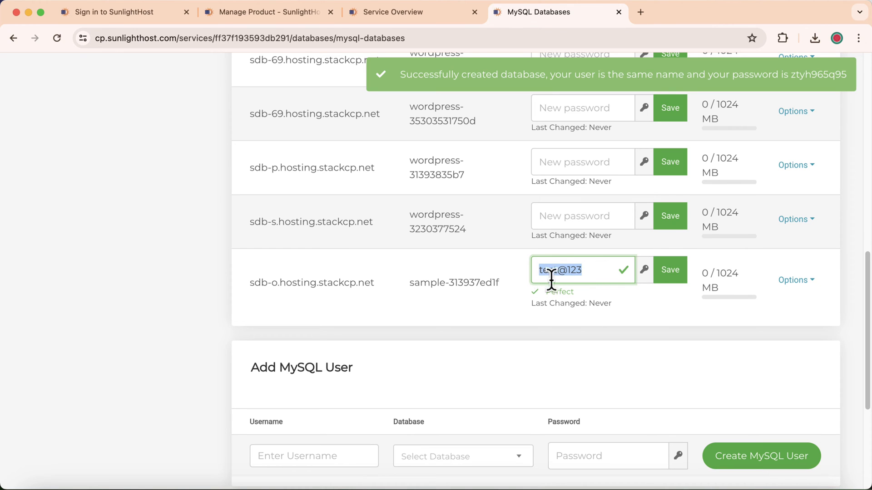
{"action": "left_click", "coordinate": [676, 272]}
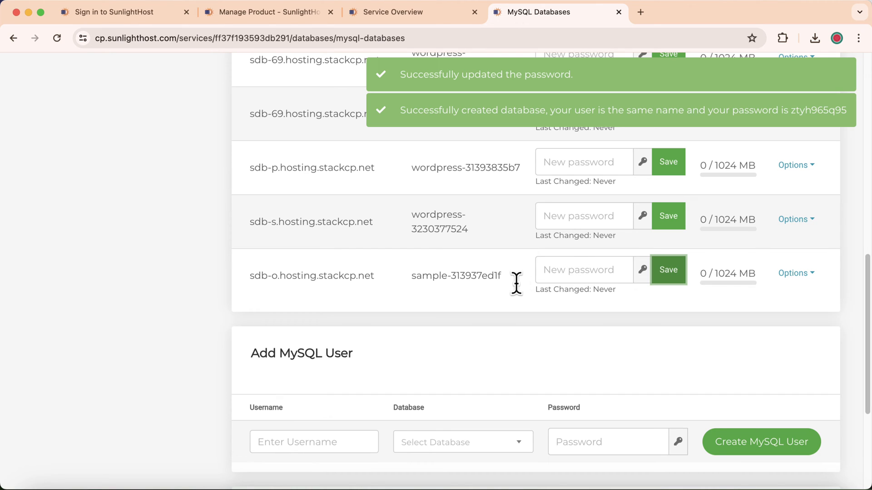
{"action": "scroll", "coordinate": [483, 298], "scroll_direction": "up", "scroll_amount": 5}
{"action": "scroll", "coordinate": [483, 293], "scroll_direction": "up", "scroll_amount": 6}
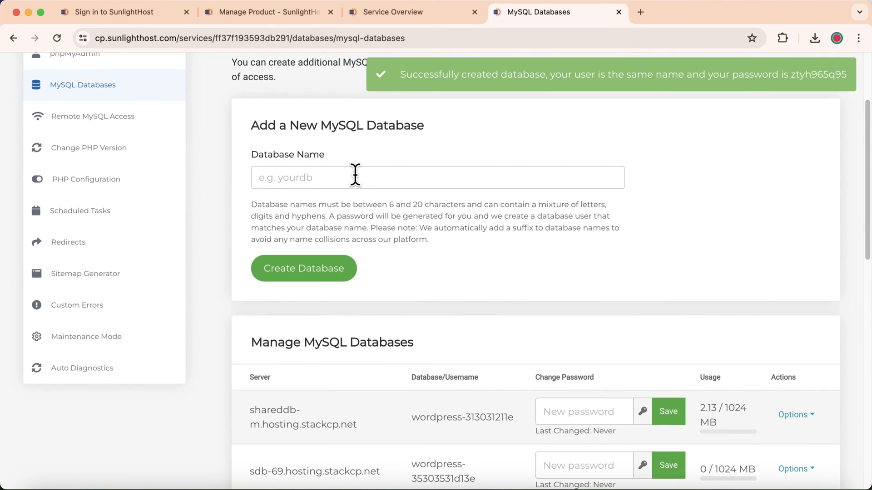
{"action": "scroll", "coordinate": [438, 220], "scroll_direction": "down", "scroll_amount": 10}
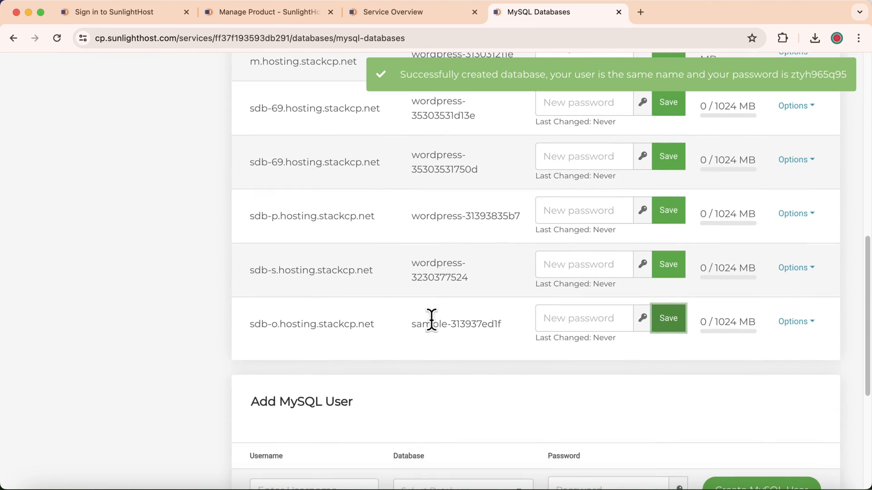
{"action": "scroll", "coordinate": [431, 323], "scroll_direction": "up", "scroll_amount": 3}
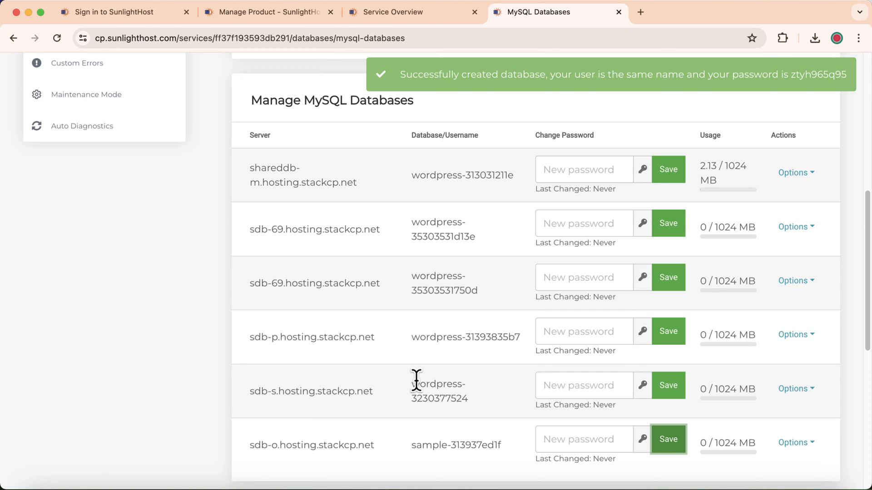
{"action": "scroll", "coordinate": [443, 368], "scroll_direction": "down", "scroll_amount": 2}
{"action": "scroll", "coordinate": [442, 369], "scroll_direction": "up", "scroll_amount": 1}
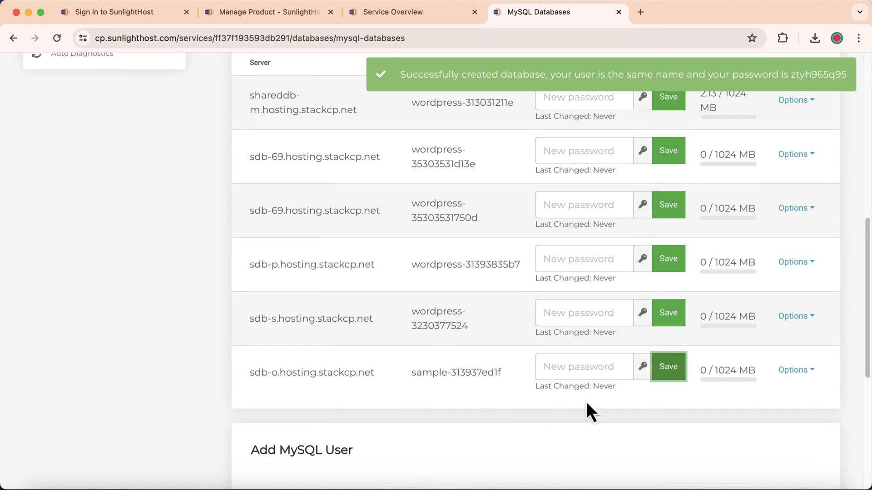
- Sign in to phpMyAdmin for sample-313937ed1f from the row's Options menu
{"action": "left_click", "coordinate": [804, 372]}
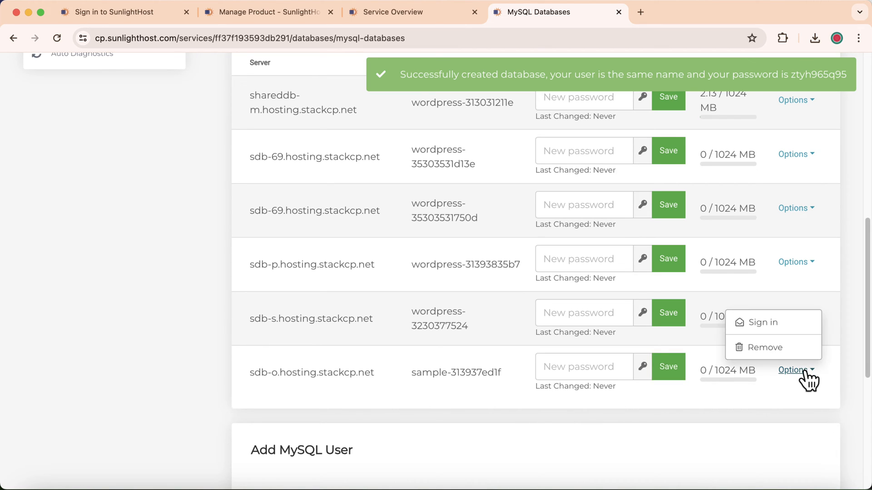
{"action": "left_click", "coordinate": [779, 323]}
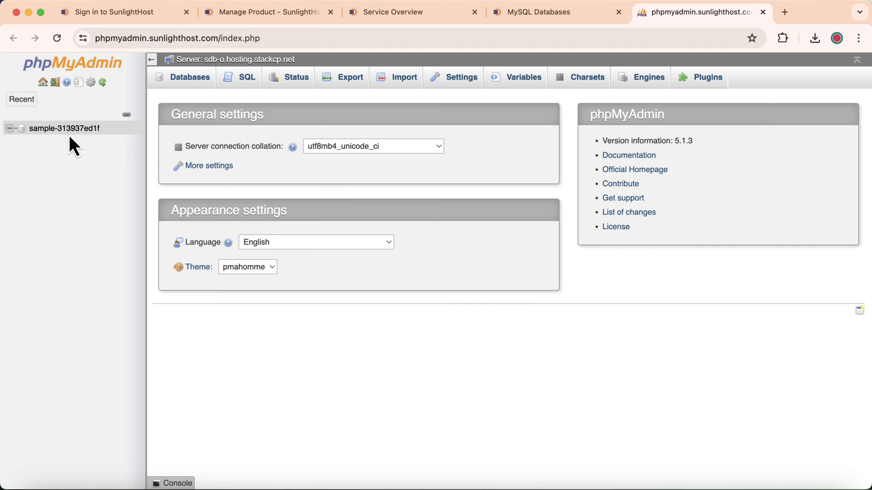
- View the empty sample-313937ed1f database in phpMyAdmin, then return to MySQL Databases
{"action": "left_click", "coordinate": [66, 130]}
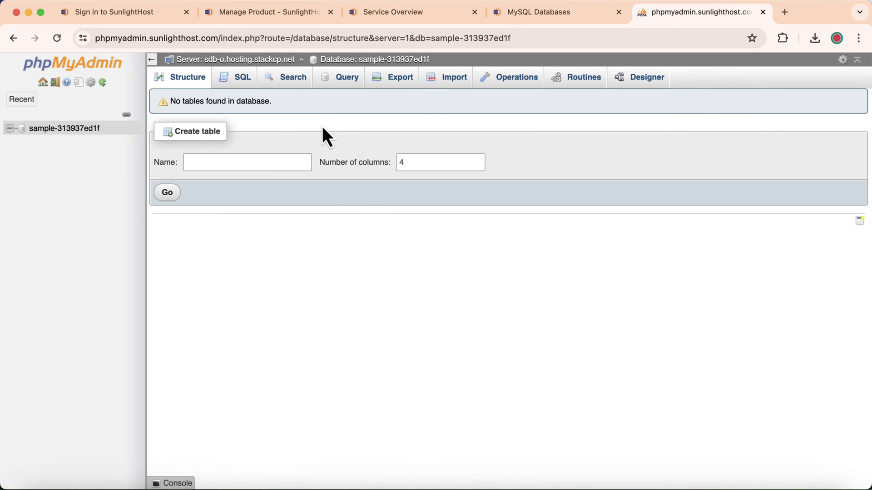
{"action": "left_click", "coordinate": [551, 13]}
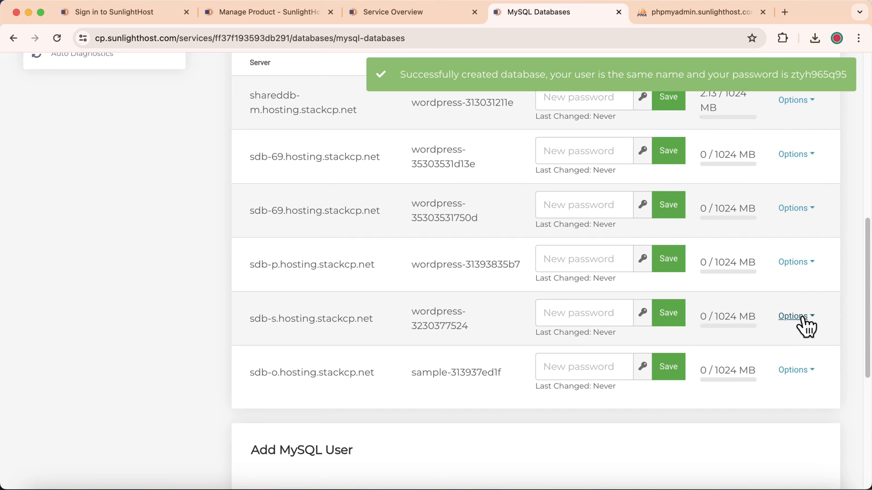
{"action": "scroll", "coordinate": [802, 326], "scroll_direction": "up", "scroll_amount": 5}
- Sign in to wordpress-313031211e in phpMyAdmin, open its Export page, then switch back
{"action": "left_click", "coordinate": [796, 223]}
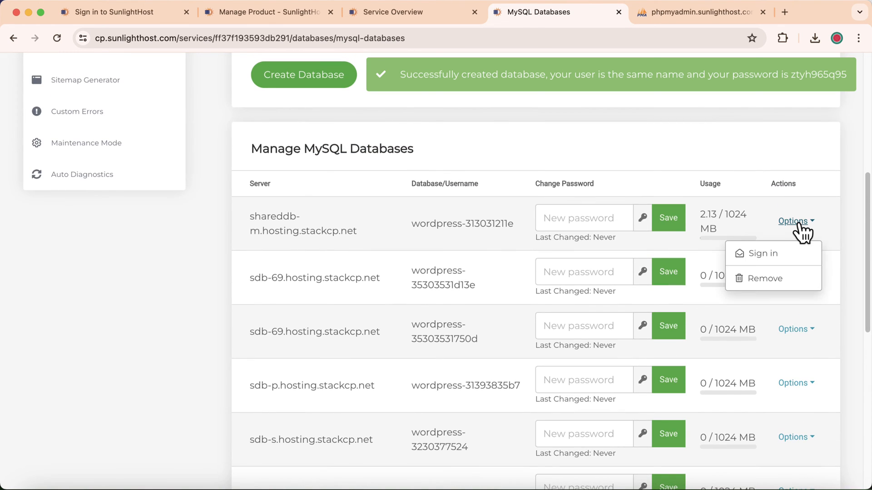
{"action": "left_click", "coordinate": [762, 255]}
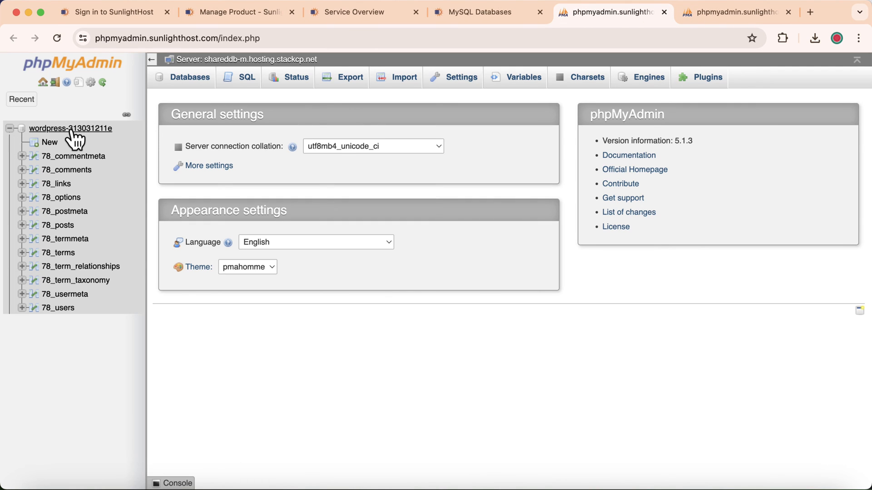
{"action": "left_click", "coordinate": [71, 130]}
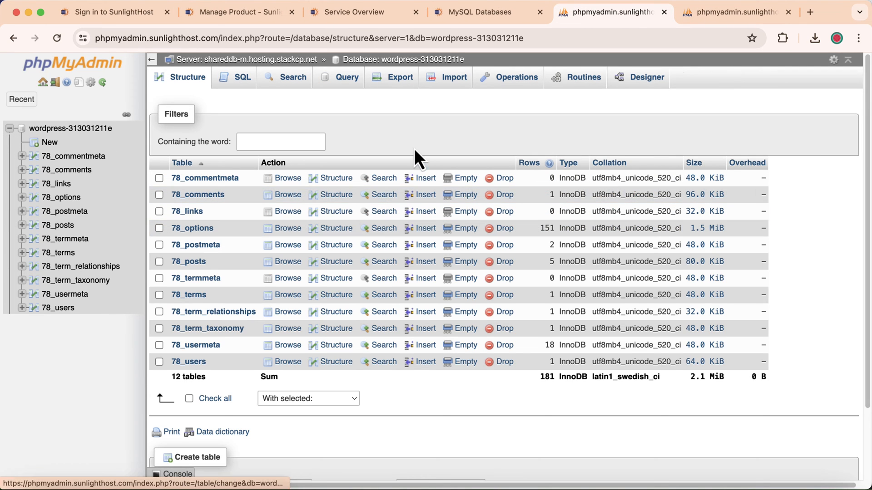
{"action": "left_click", "coordinate": [394, 86]}
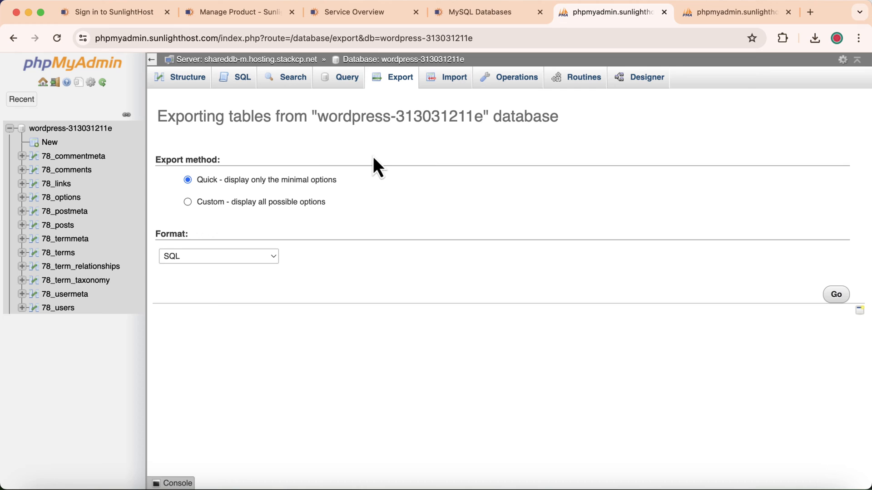
{"action": "left_click", "coordinate": [503, 14]}
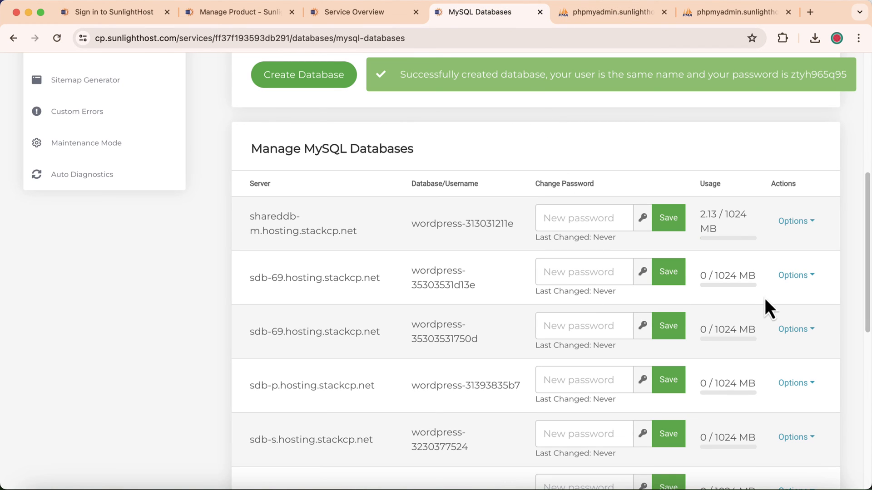
- Remove sample-313937ed1f through its Options menu and confirm the deletion
{"action": "scroll", "coordinate": [823, 223], "scroll_direction": "down", "scroll_amount": 3}
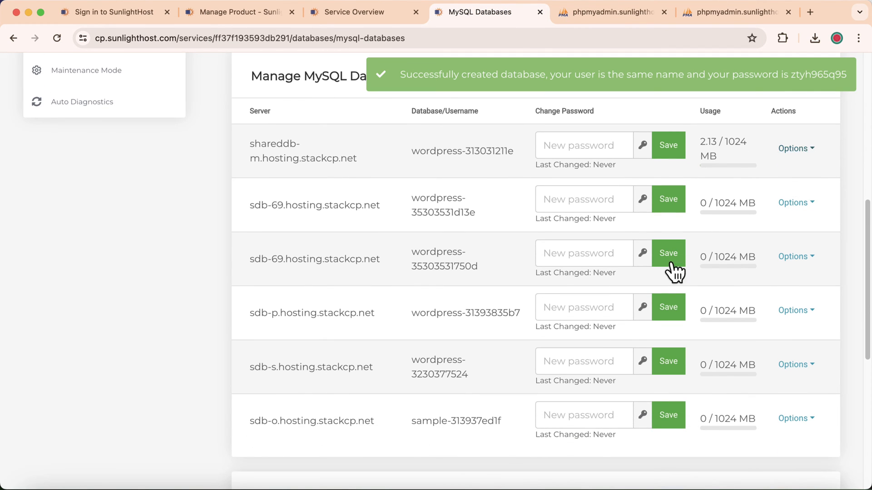
{"action": "scroll", "coordinate": [772, 317], "scroll_direction": "down", "scroll_amount": 3}
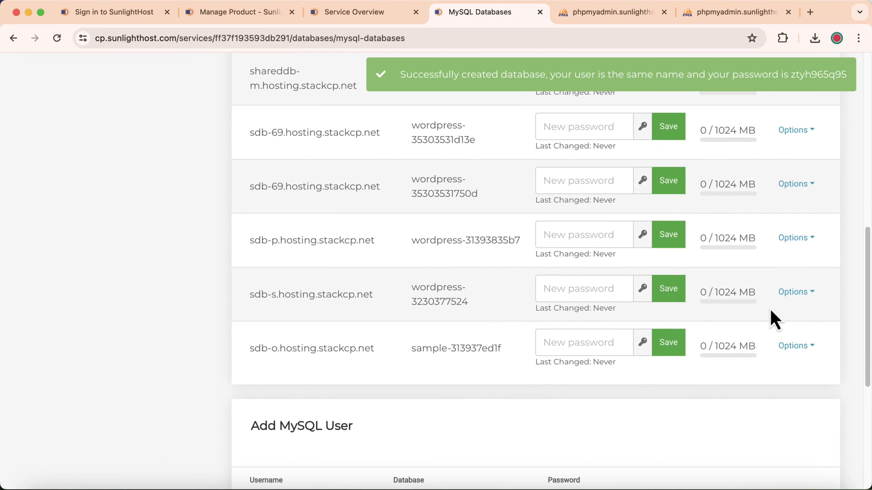
{"action": "left_click", "coordinate": [797, 348]}
{"action": "left_click", "coordinate": [744, 323]}
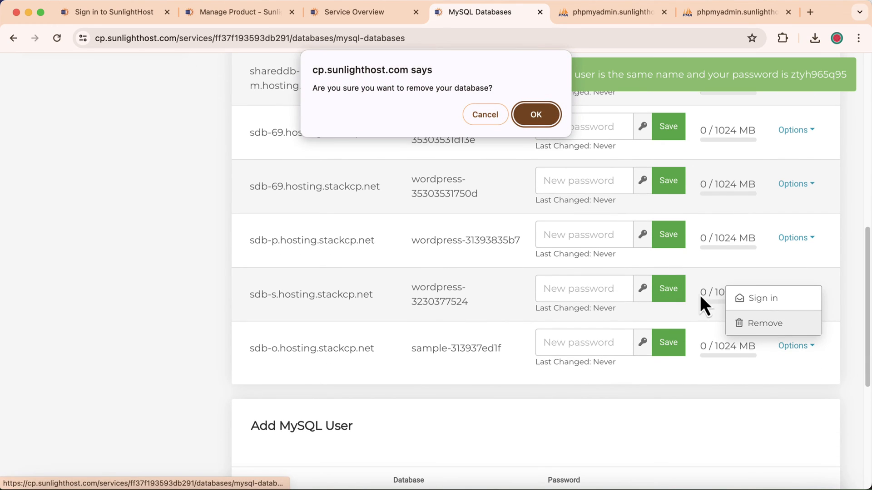
{"action": "left_click", "coordinate": [537, 125]}
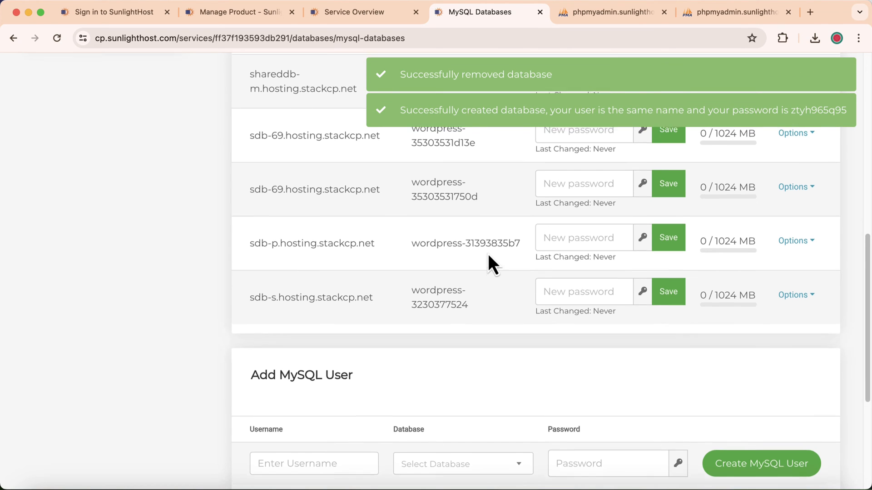
{"action": "scroll", "coordinate": [488, 256], "scroll_direction": "up", "scroll_amount": 10}
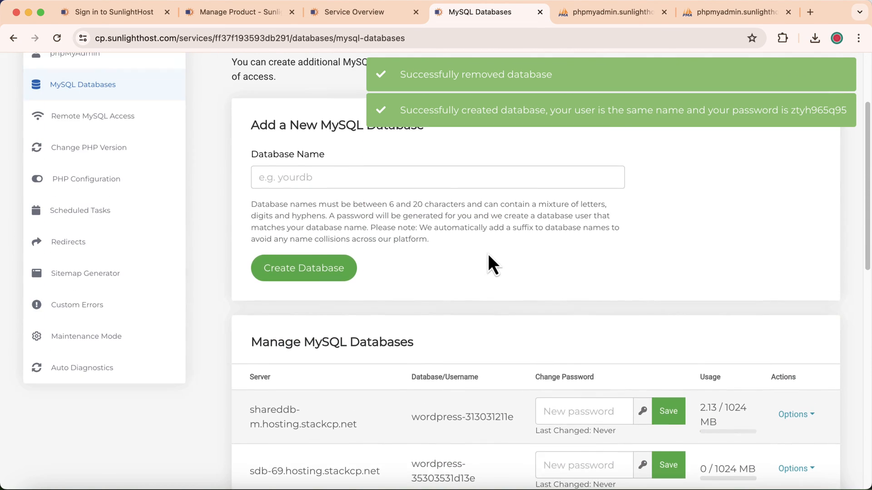
{"action": "scroll", "coordinate": [488, 255], "scroll_direction": "up", "scroll_amount": 4}
{"action": "left_click", "coordinate": [246, 136]}
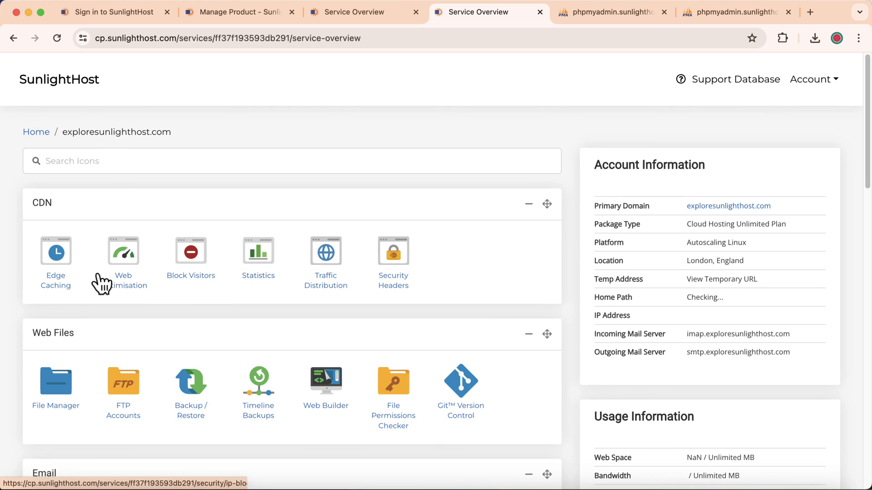
{"action": "scroll", "coordinate": [5, 314], "scroll_direction": "down", "scroll_amount": 9}
{"action": "left_click", "coordinate": [54, 309]}
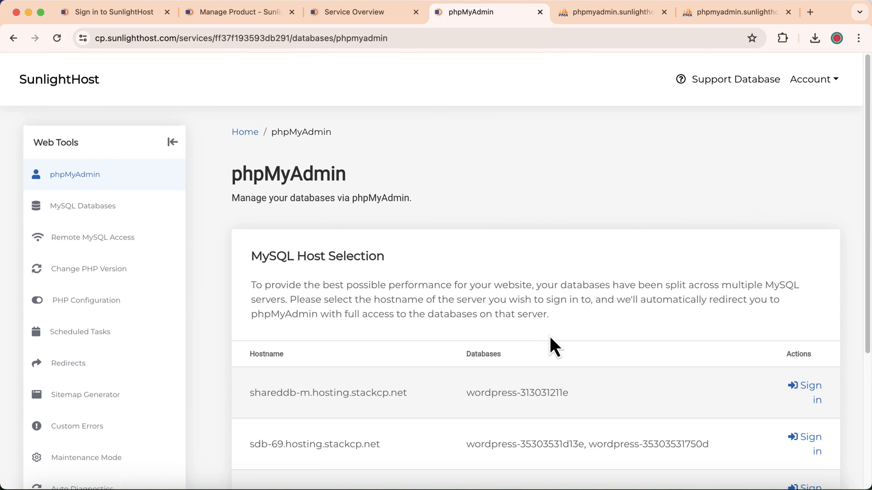
{"action": "scroll", "coordinate": [519, 232], "scroll_direction": "down", "scroll_amount": 3}
{"action": "scroll", "coordinate": [492, 295], "scroll_direction": "down", "scroll_amount": 1}
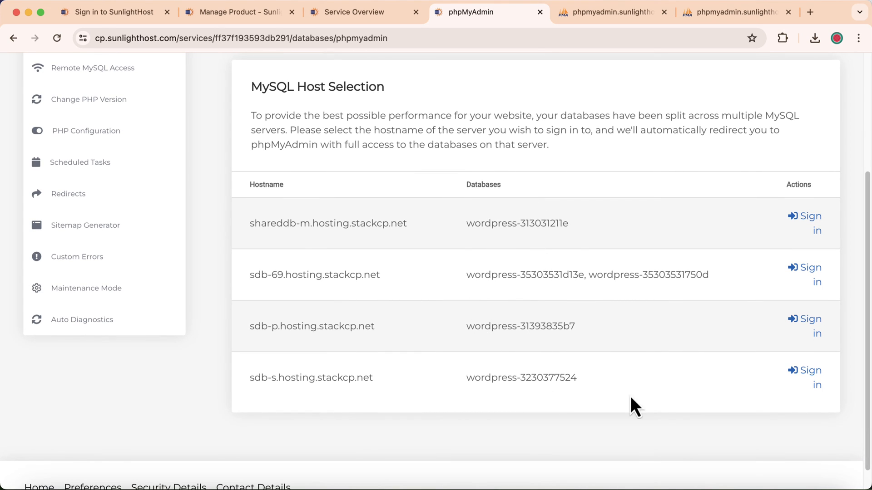
{"action": "left_click", "coordinate": [816, 384]}
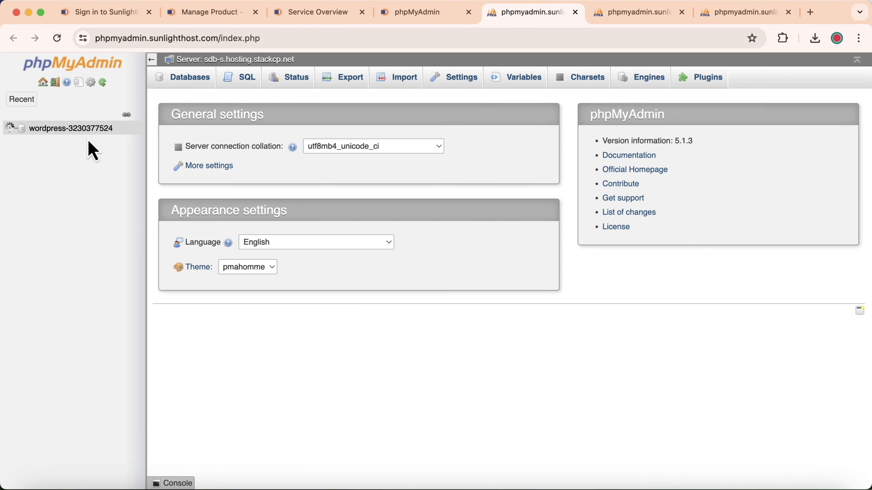
{"action": "left_click", "coordinate": [83, 132]}
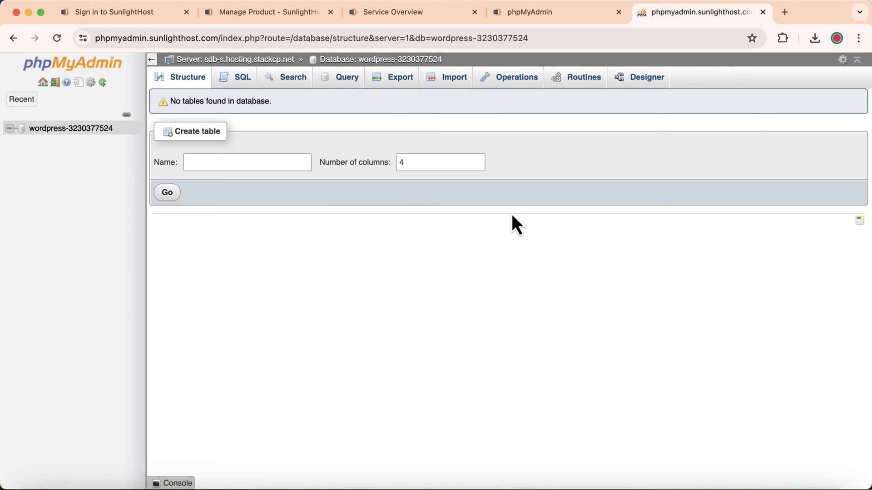
{"action": "left_click", "coordinate": [437, 18]}
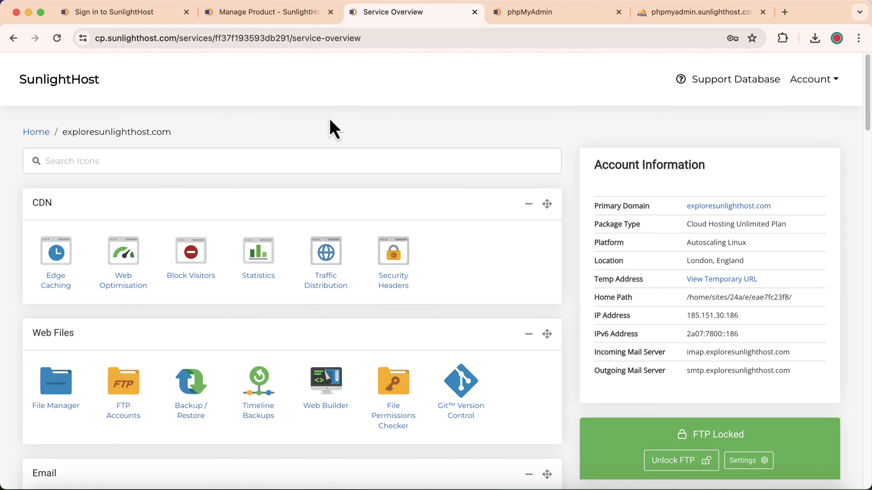
- Open MySQL Databases from Web Tools and scroll to the Manage MySQL Databases table
{"action": "scroll", "coordinate": [156, 222], "scroll_direction": "down", "scroll_amount": 10}
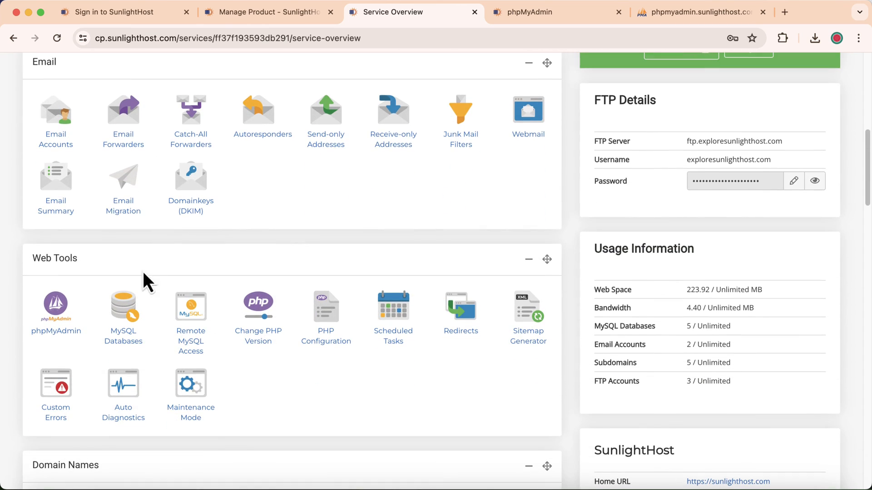
{"action": "left_click", "coordinate": [129, 306]}
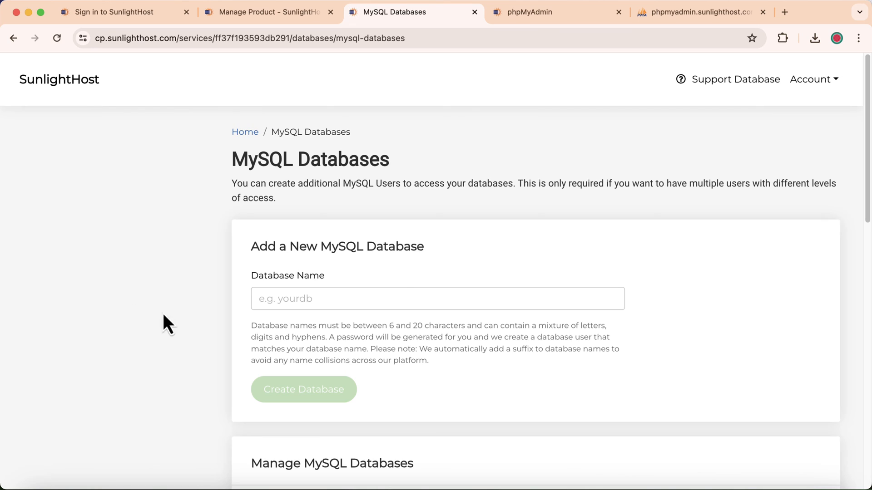
{"action": "scroll", "coordinate": [472, 264], "scroll_direction": "down", "scroll_amount": 5}
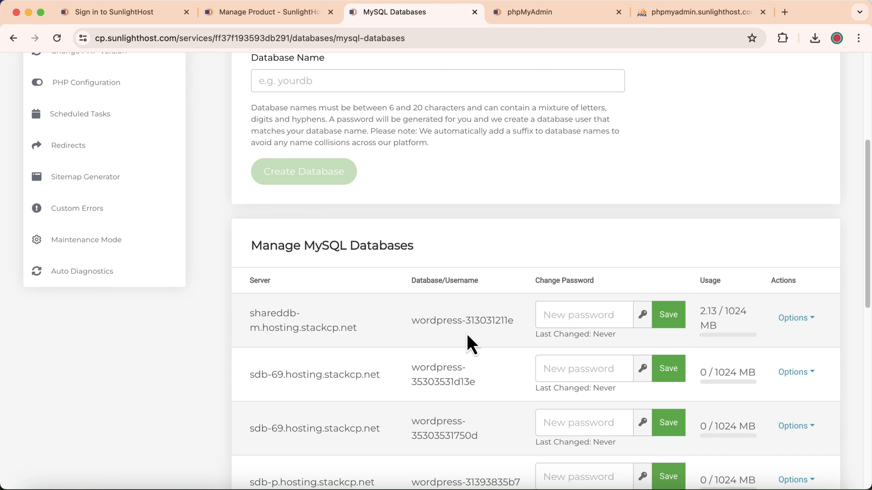
{"action": "double_click", "coordinate": [253, 280]}
{"action": "left_click_drag", "start_coordinate": [251, 312], "coordinate": [358, 330]}
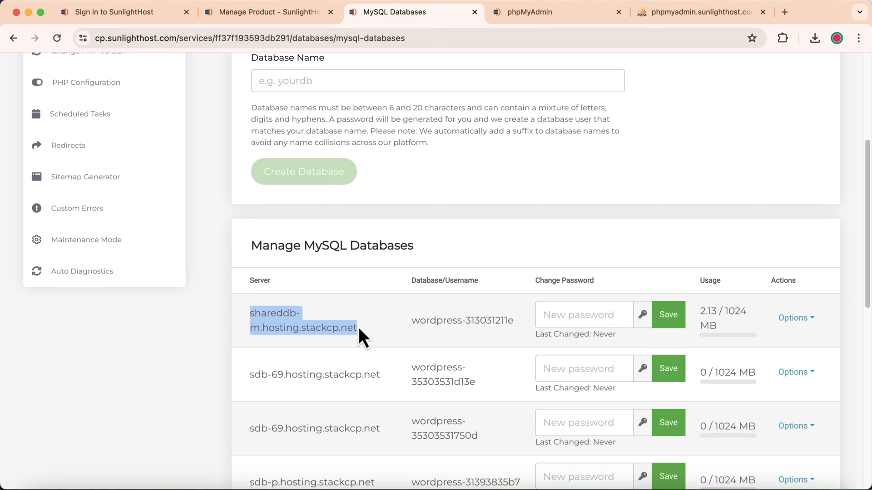
{"action": "left_click_drag", "start_coordinate": [410, 320], "coordinate": [513, 321]}
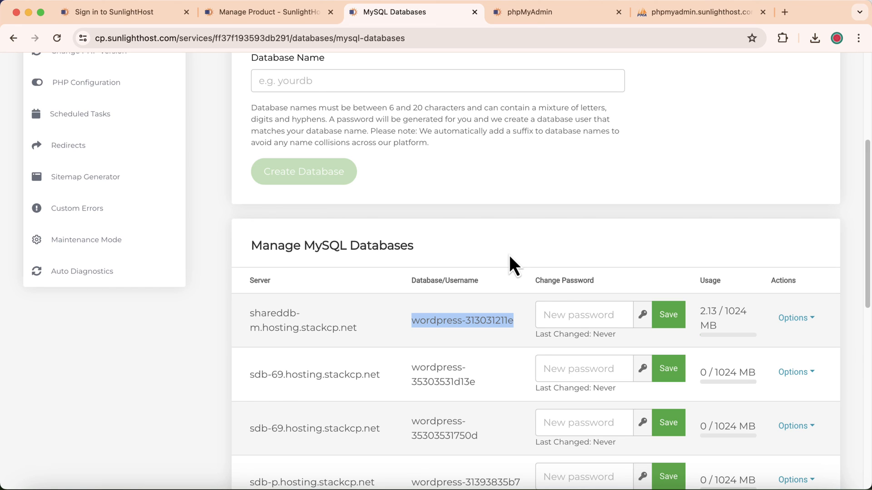
{"action": "left_click_drag", "start_coordinate": [250, 312], "coordinate": [378, 339]}
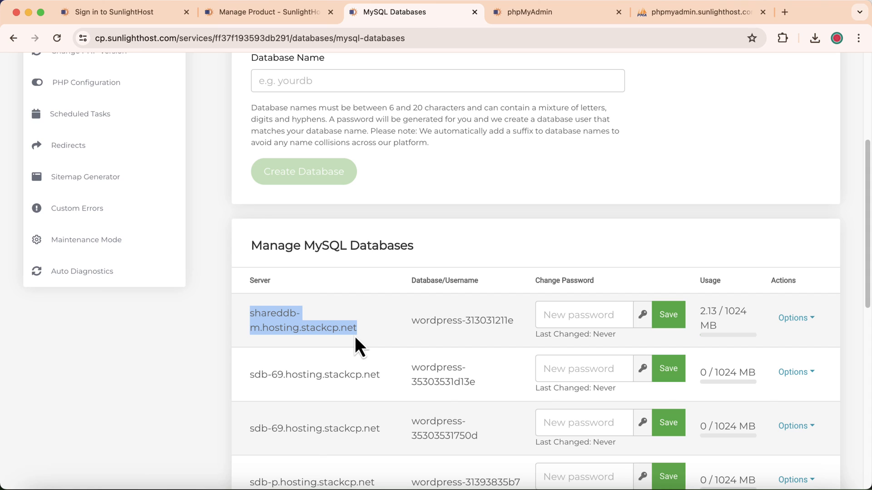
{"action": "left_click", "coordinate": [388, 336]}
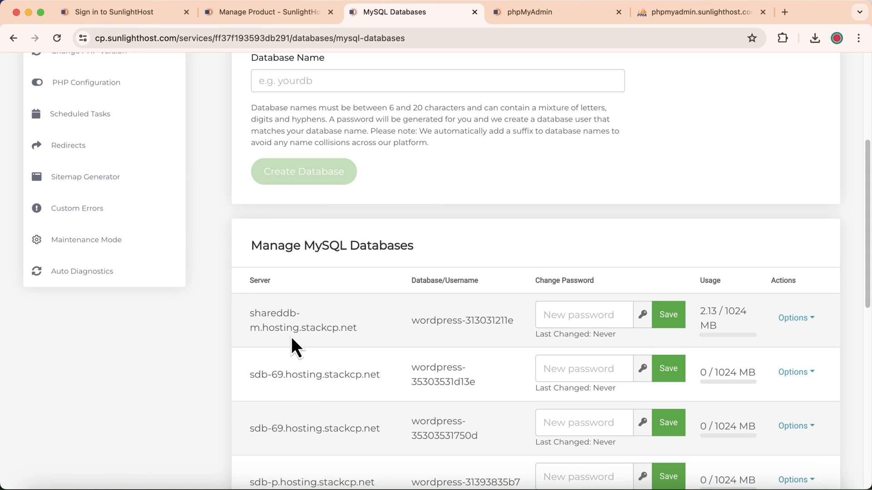
{"action": "left_click_drag", "start_coordinate": [249, 315], "coordinate": [315, 362]}
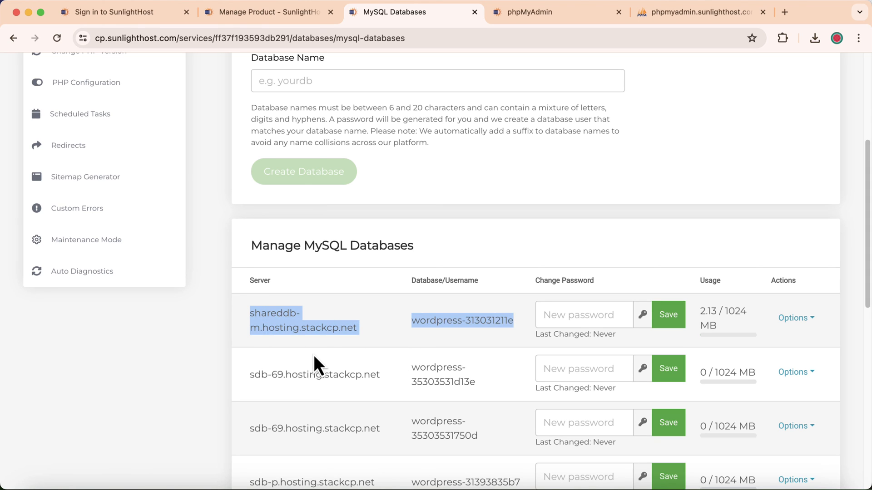
{"action": "left_click", "coordinate": [293, 331]}
{"action": "left_click_drag", "start_coordinate": [249, 312], "coordinate": [365, 331]}
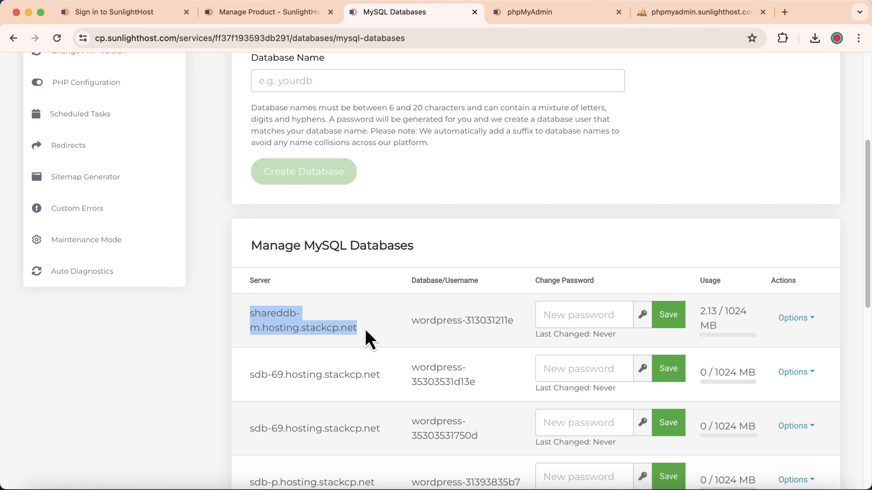
{"action": "left_click", "coordinate": [337, 328]}
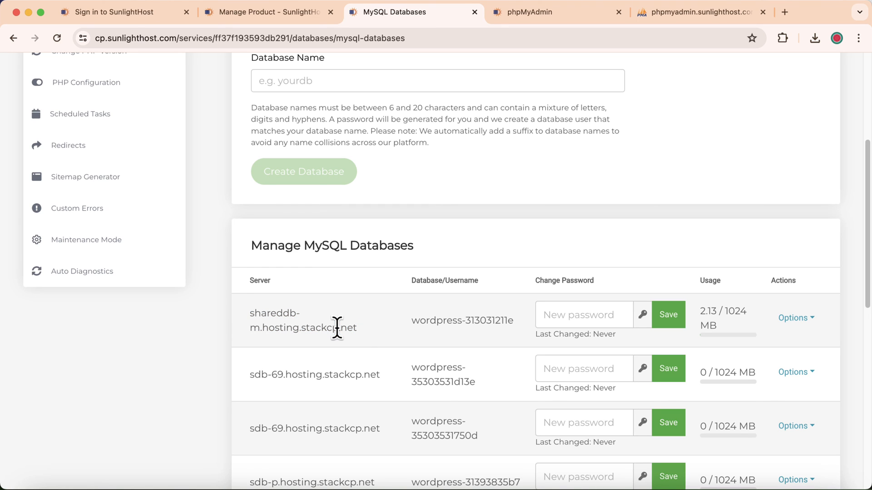
{"action": "scroll", "coordinate": [336, 328], "scroll_direction": "down", "scroll_amount": 5}
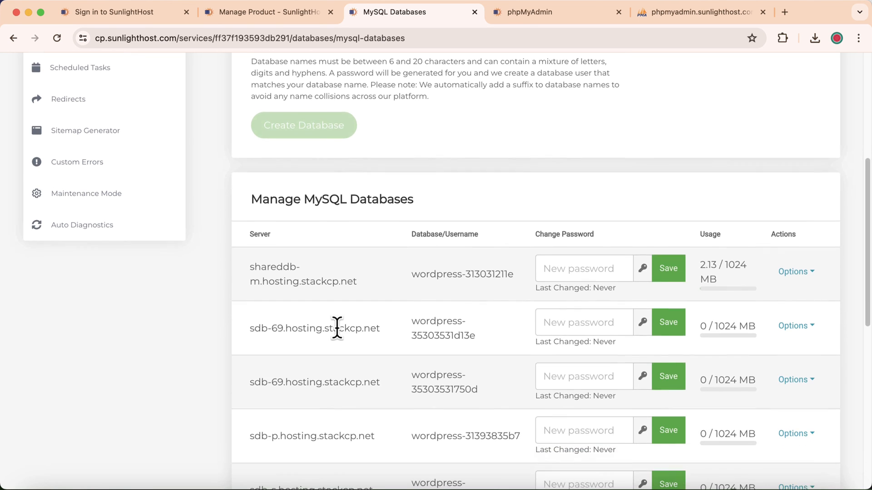